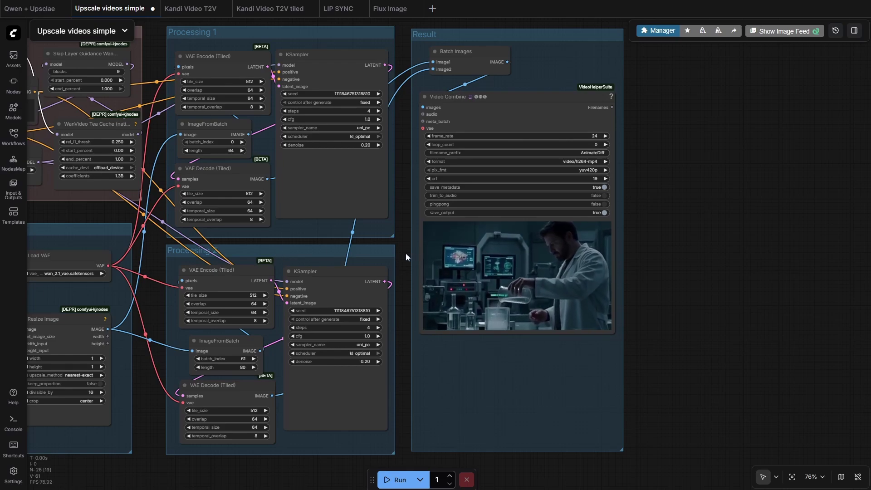
# Check the workflow for missing custom nodes in ComfyUI Manager and close the manager
pyautogui.scroll(-3, 405, 253)
pyautogui.moveTo(220, 297); pyautogui.dragTo(371, 325)
pyautogui.scroll(2, 341, 309)
pyautogui.click(657, 30)
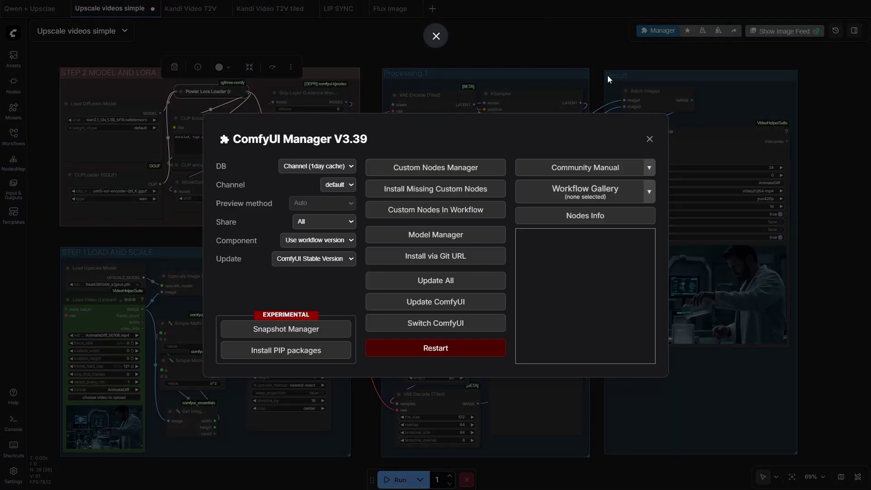
pyautogui.click(436, 193)
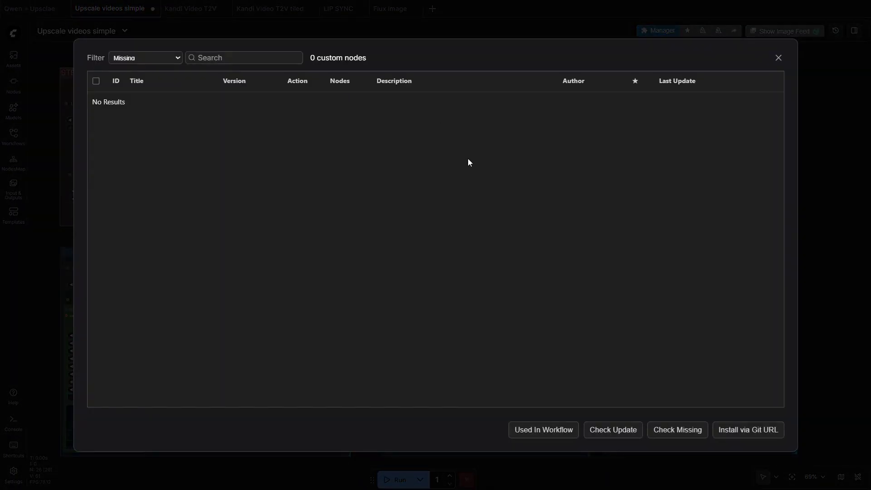
pyautogui.click(784, 60)
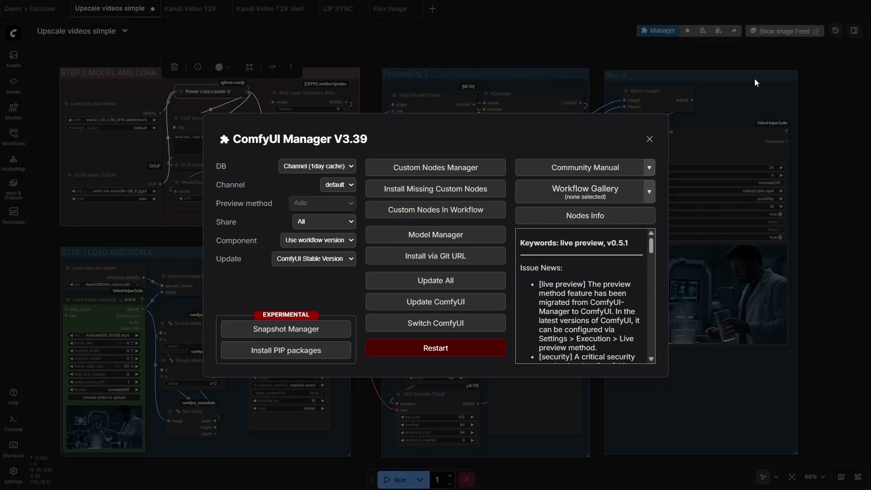
pyautogui.click(649, 139)
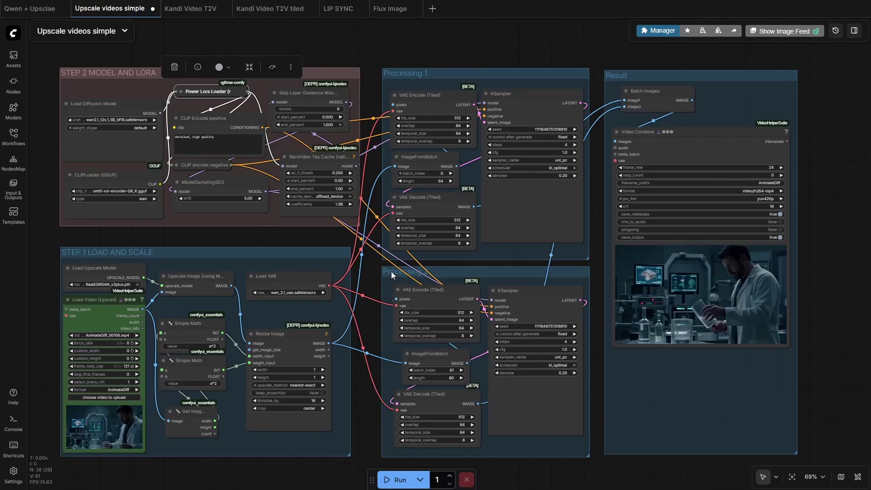
# Select wan2.1_t2v_1.3B_bf16.safetensors as the diffusion model and umt5-xxl-encoder-Q6_K.gguf in the GGUF CLIP loader
pyautogui.scroll(5, 372, 317)
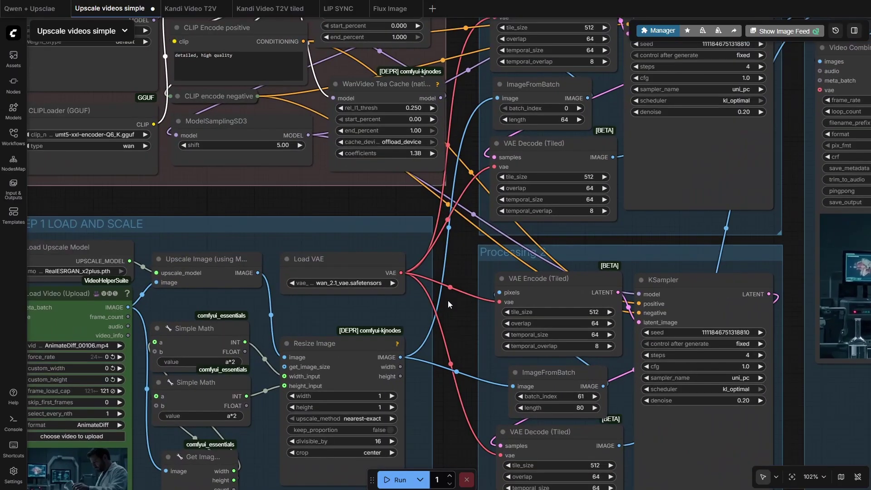
pyautogui.scroll(-1, 451, 300)
pyautogui.moveTo(451, 300); pyautogui.dragTo(510, 335)
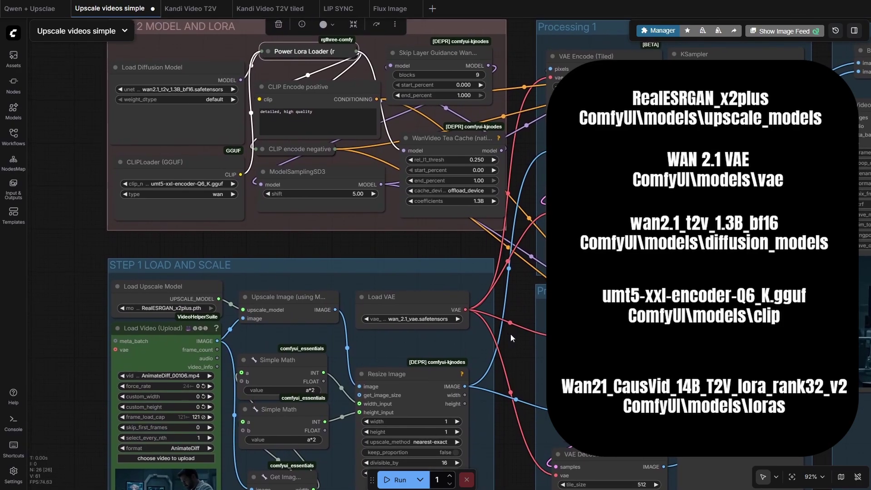
pyautogui.click(179, 89)
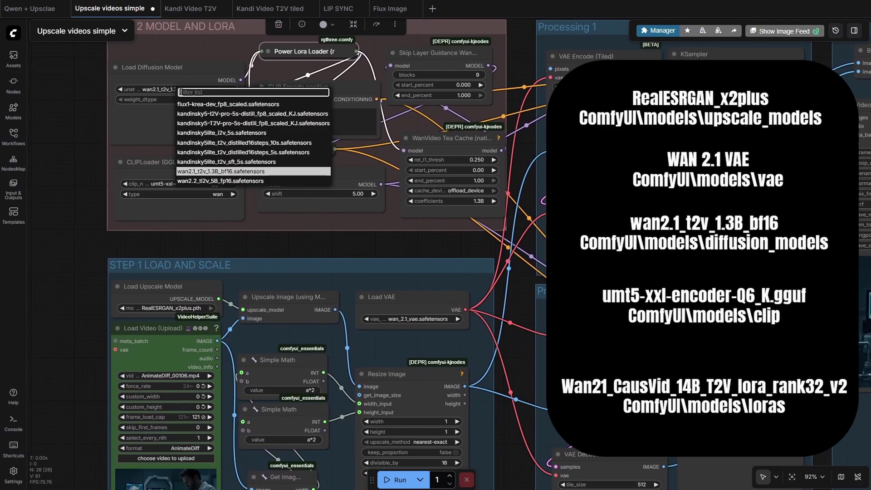
pyautogui.click(220, 172)
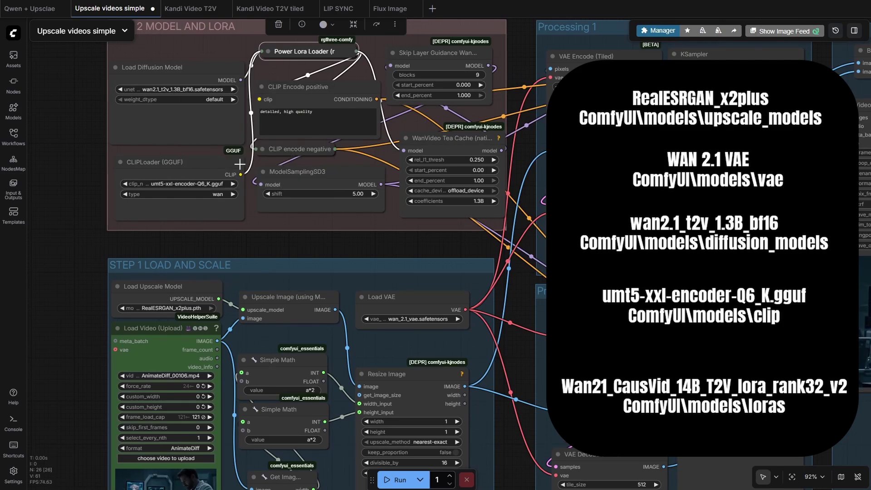
pyautogui.click(197, 184)
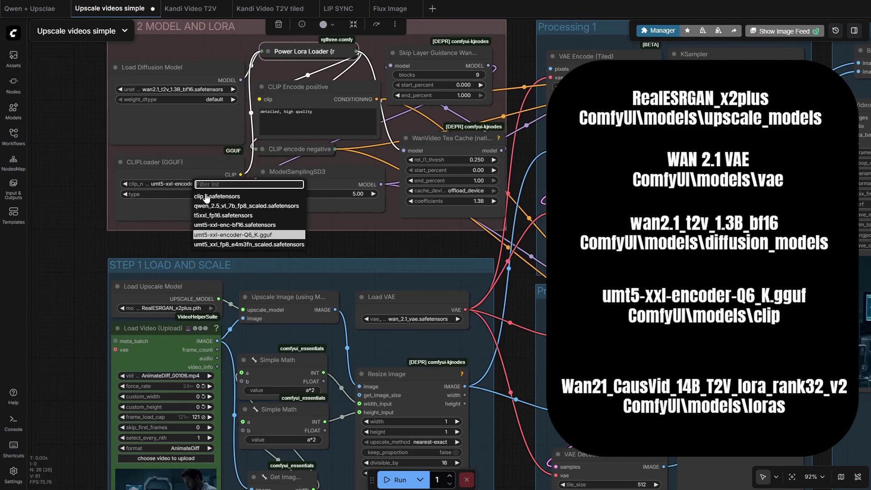
pyautogui.click(222, 235)
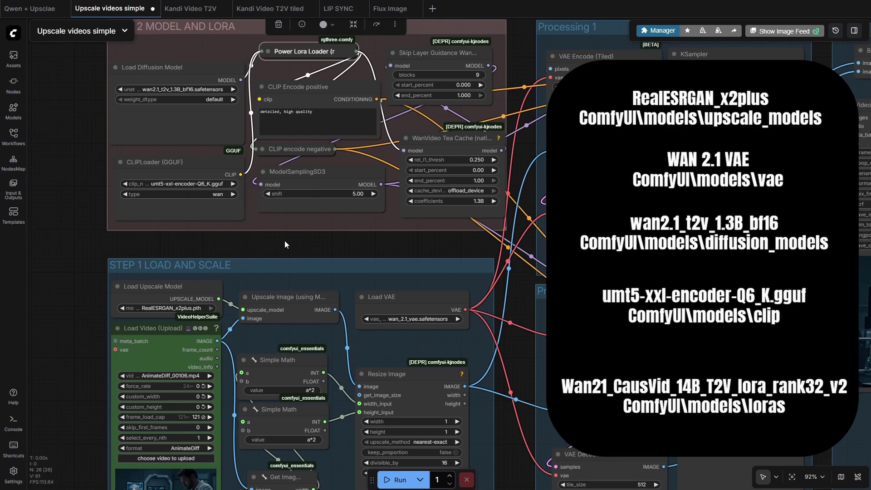
# Select RealESRGAN_x2plus.pth as the upscale model and expand the collapsed Power Lora Loader node
pyautogui.click(165, 308)
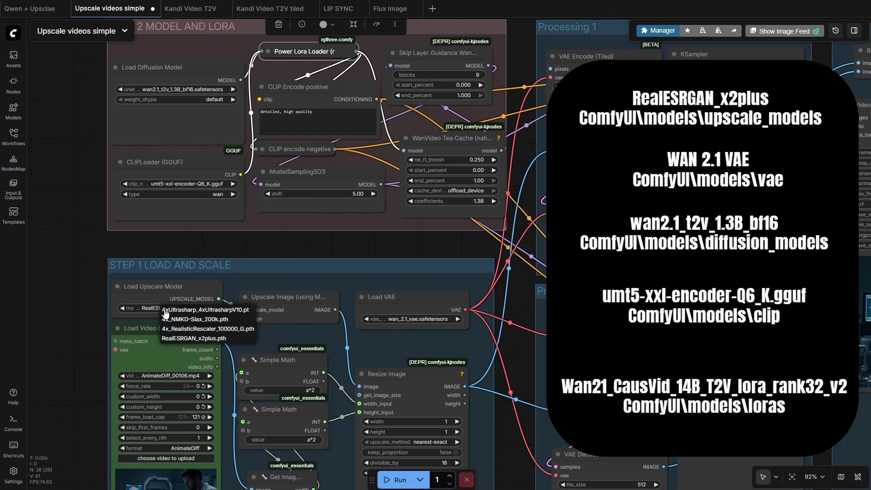
pyautogui.click(174, 338)
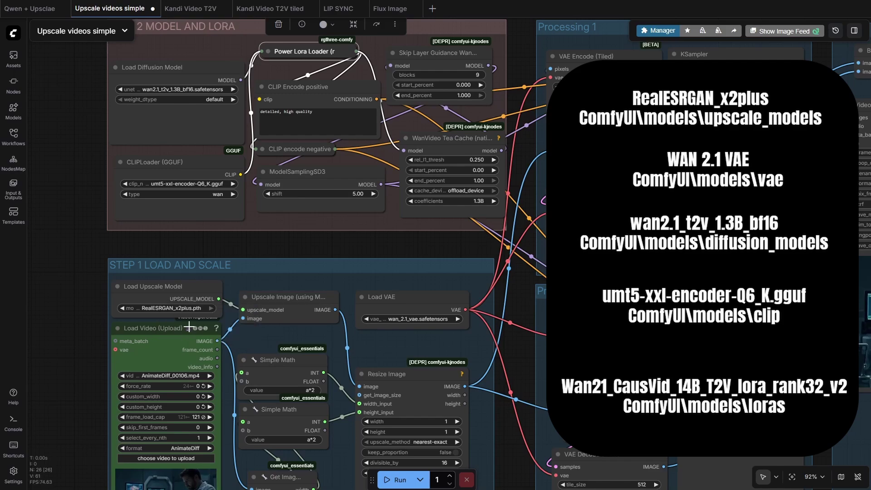
pyautogui.click(268, 53)
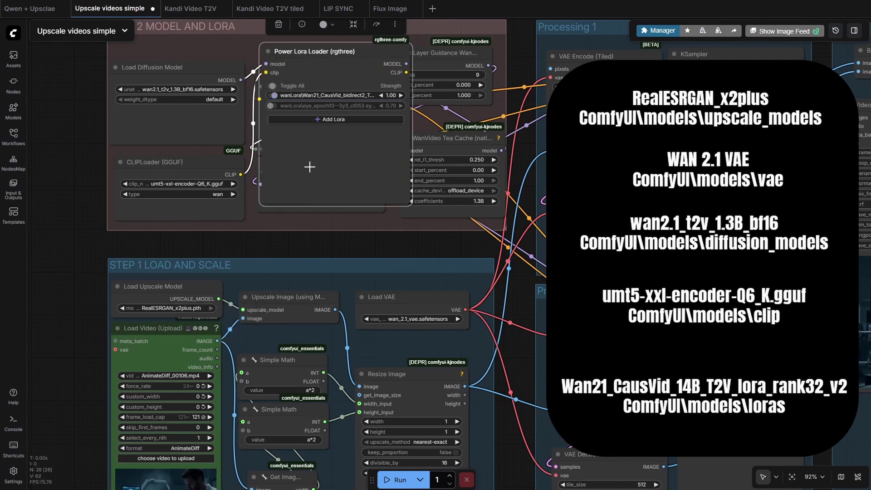
# Select wan_2.1_vae.safetensors as the VAE and open the choice of the first LoRA in Power Lora Loader
pyautogui.click(399, 319)
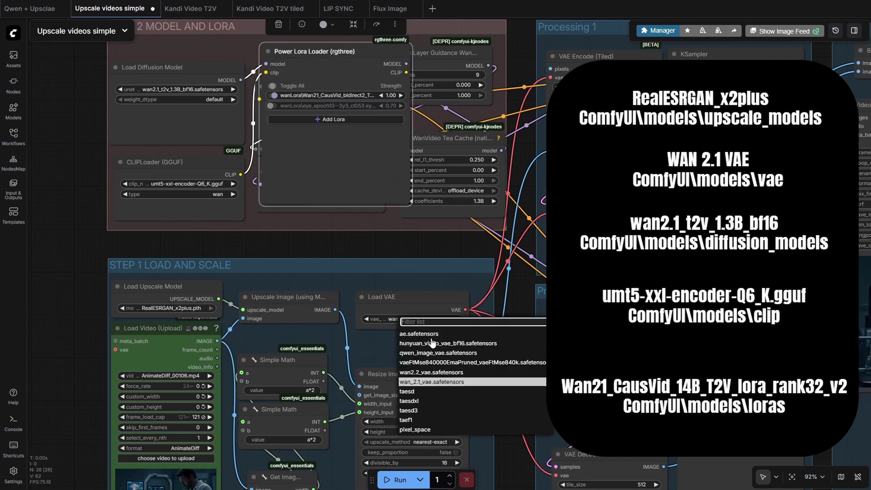
pyautogui.click(420, 382)
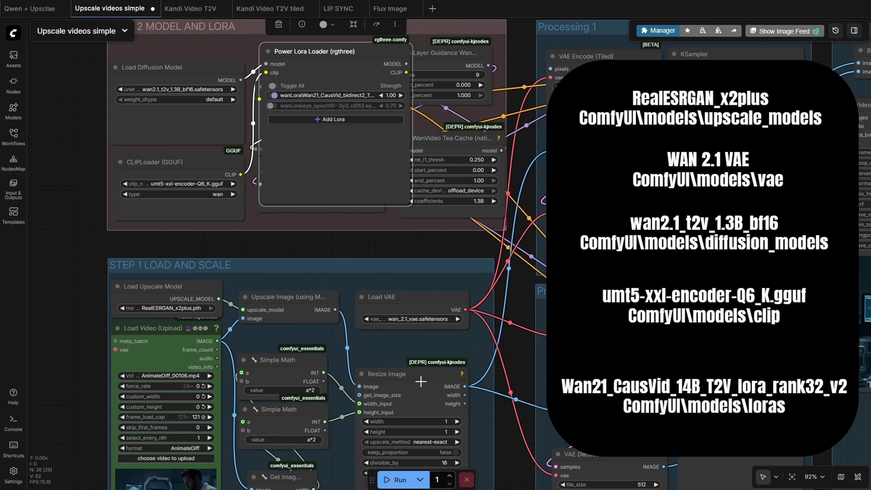
pyautogui.click(306, 96)
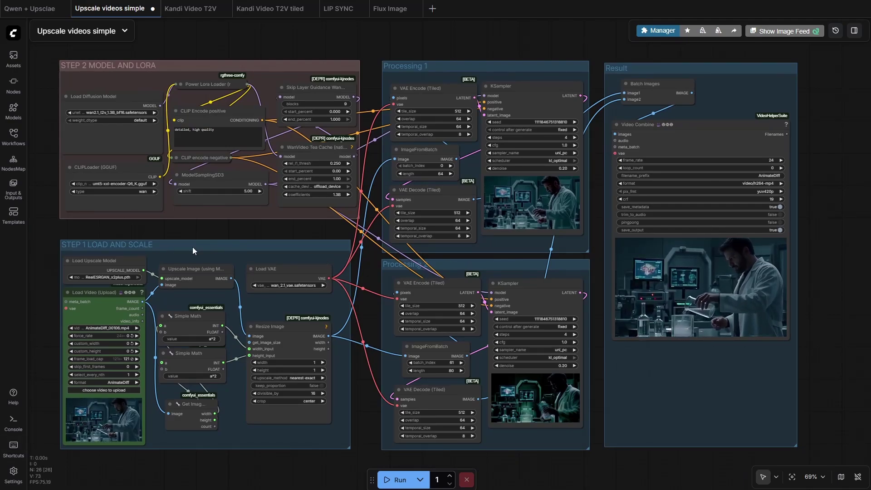
# Examine the Load and Scale group, including the video loader's frame settings and the upscale and resize connections
pyautogui.scroll(2, 44, 384)
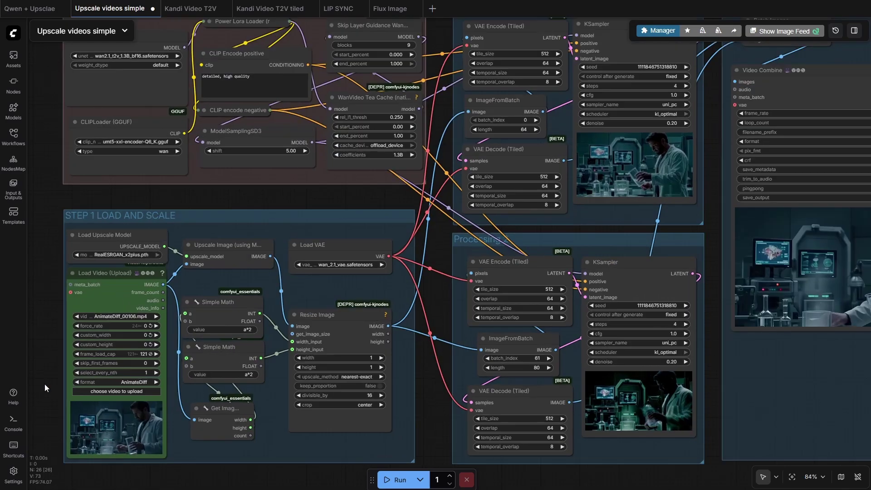
pyautogui.scroll(-3, 44, 384)
pyautogui.moveTo(424, 456); pyautogui.dragTo(628, 396)
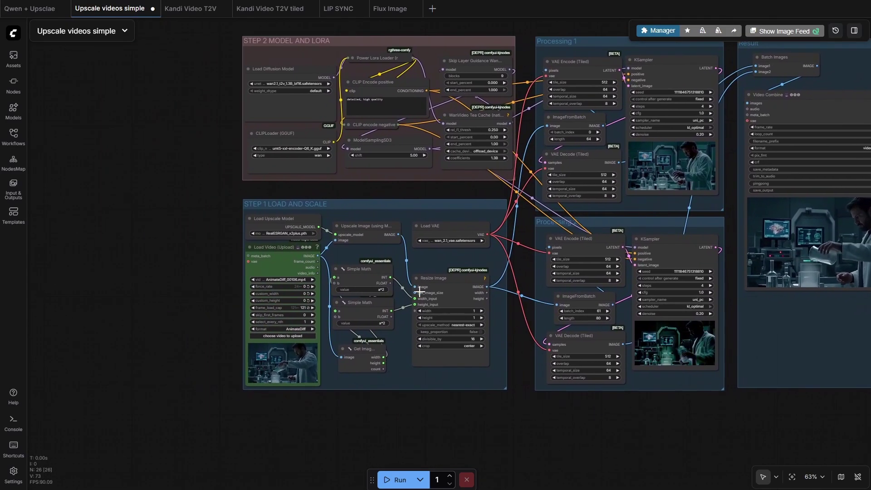
pyautogui.scroll(3, 419, 292)
pyautogui.scroll(-1, 583, 377)
pyautogui.moveTo(566, 352); pyautogui.dragTo(603, 334)
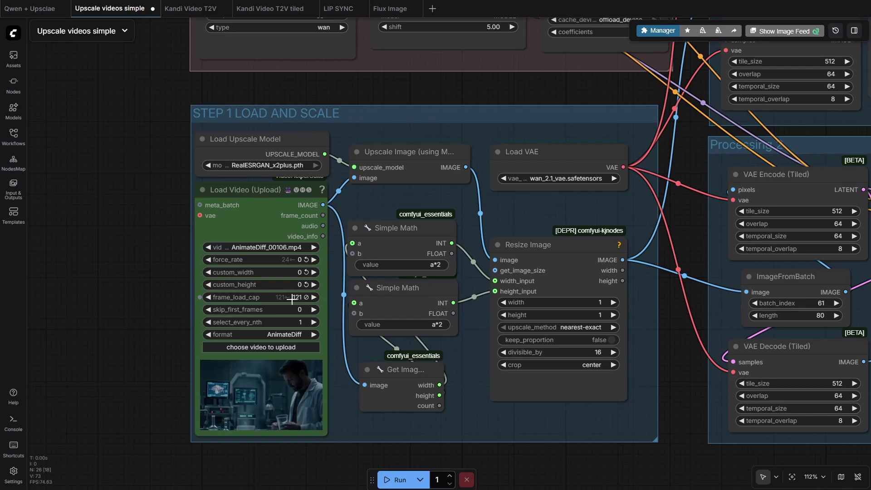
pyautogui.moveTo(345, 394); pyautogui.dragTo(334, 397)
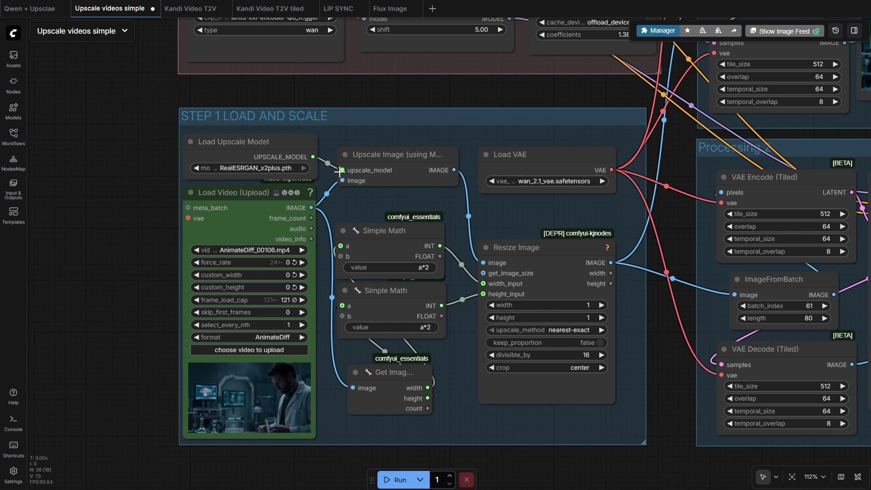
pyautogui.moveTo(356, 214); pyautogui.dragTo(267, 218)
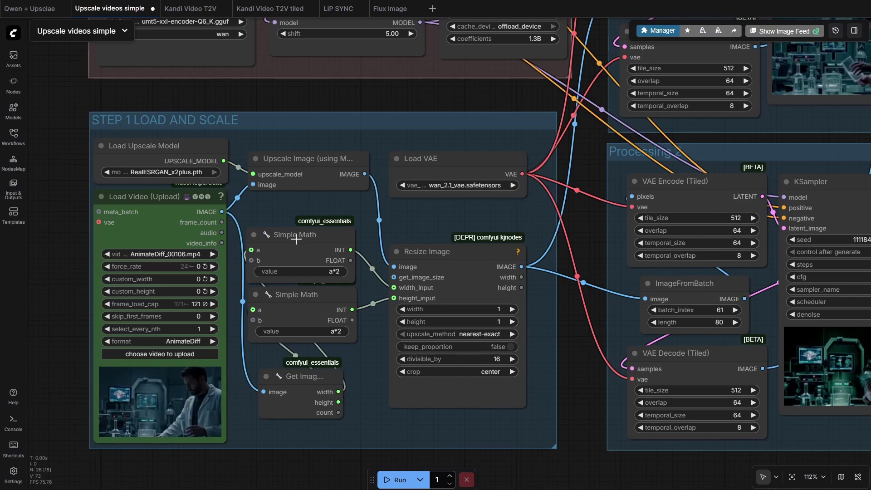
# Open the value expressions of both Simple Math nodes to review the width and height multipliers
pyautogui.click(339, 271)
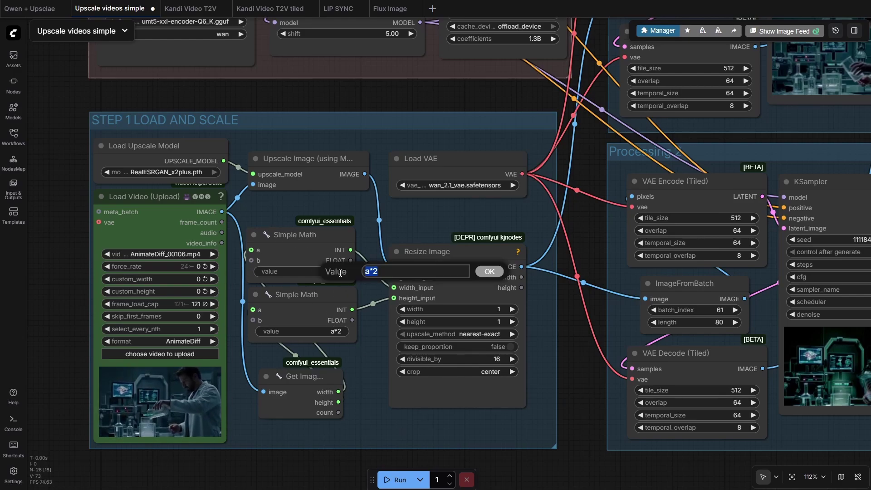
pyautogui.click(386, 268)
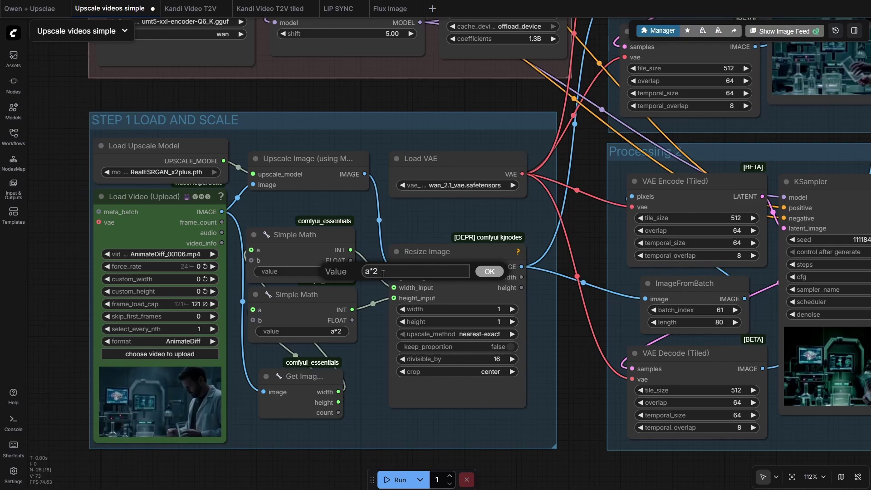
pyautogui.click(340, 332)
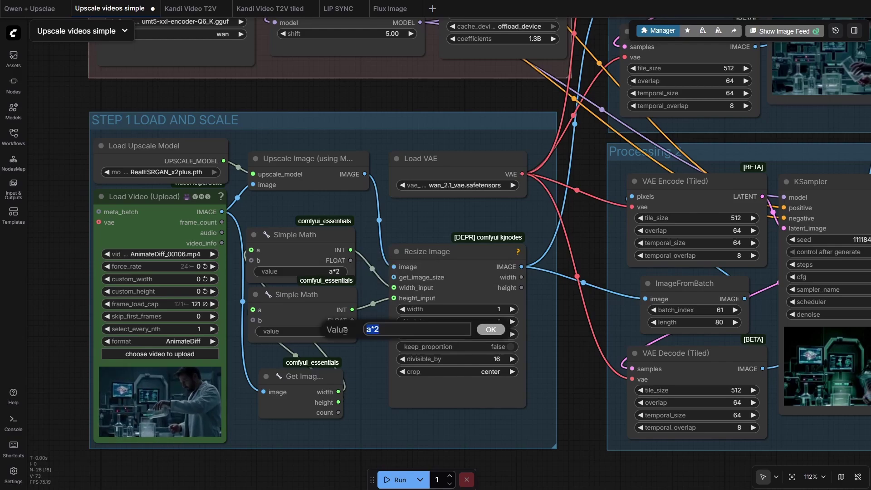
pyautogui.click(378, 328)
pyautogui.click(336, 272)
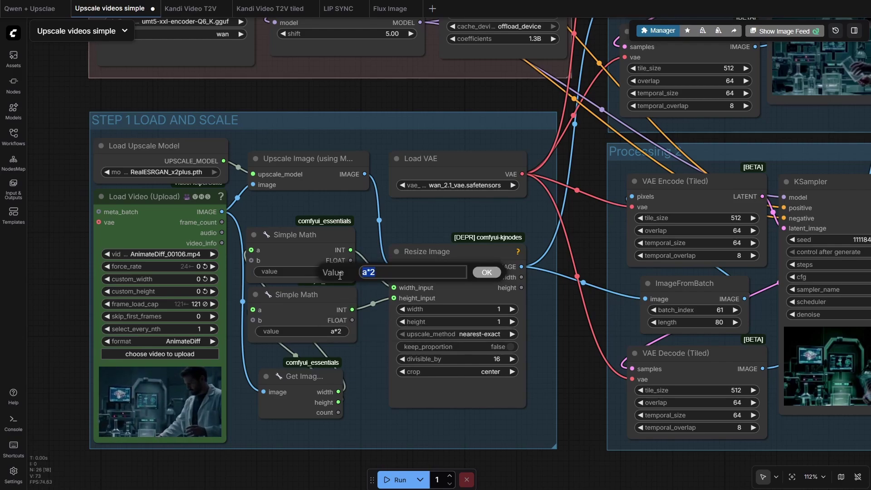
# Set the lower Simple Math node's expression to a*1
pyautogui.click(336, 332)
pyautogui.click(392, 331)
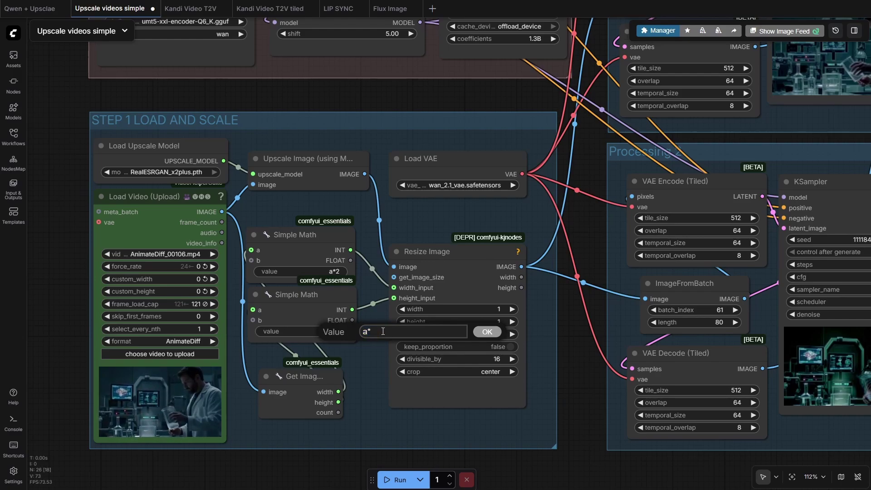
pyautogui.write('1')
pyautogui.press('Return')
# Set the lower Simple Math node's expression back to a*2
pyautogui.click(341, 335)
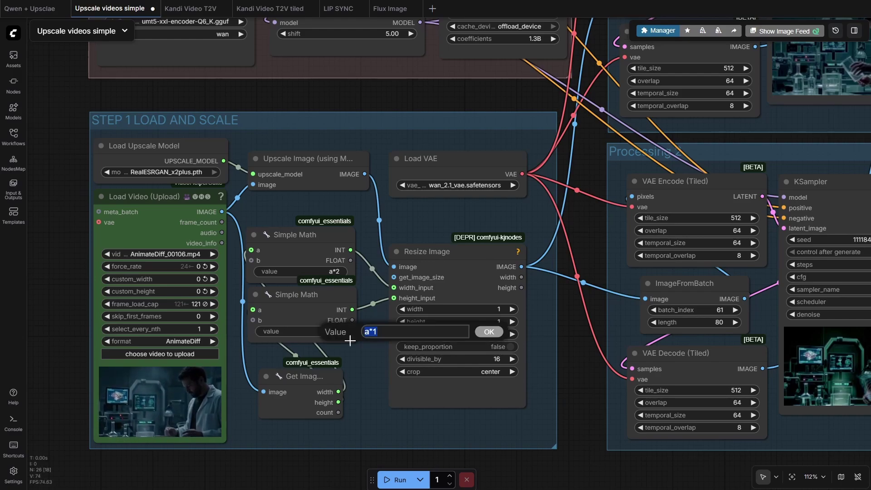
pyautogui.click(399, 334)
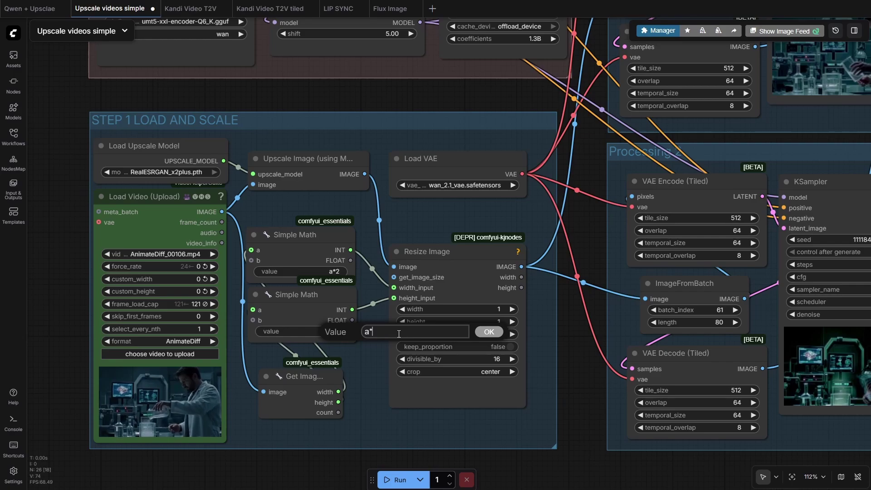
pyautogui.write('2')
pyautogui.press('Return')
# Examine the Model and LoRA group, including its model loaders, prompt nodes, model sampling and Tea Cache settings
pyautogui.moveTo(355, 345); pyautogui.dragTo(216, 356)
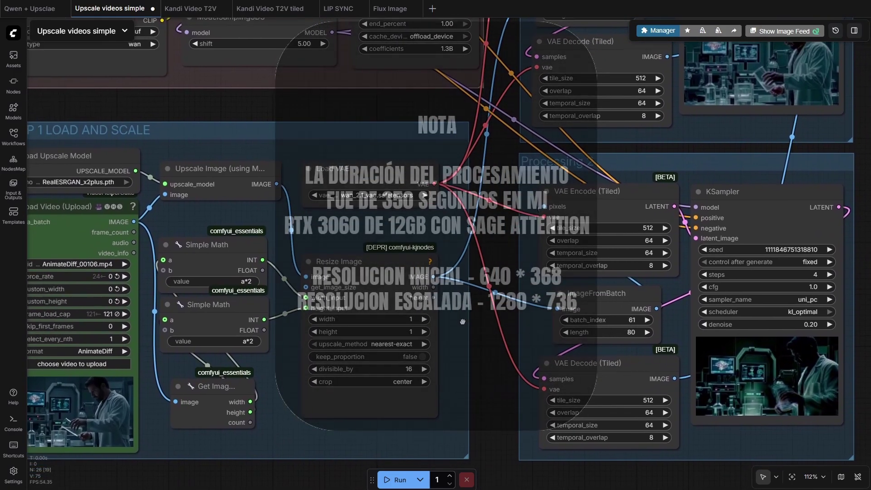
pyautogui.moveTo(462, 322); pyautogui.dragTo(489, 311)
pyautogui.scroll(-2, 518, 298)
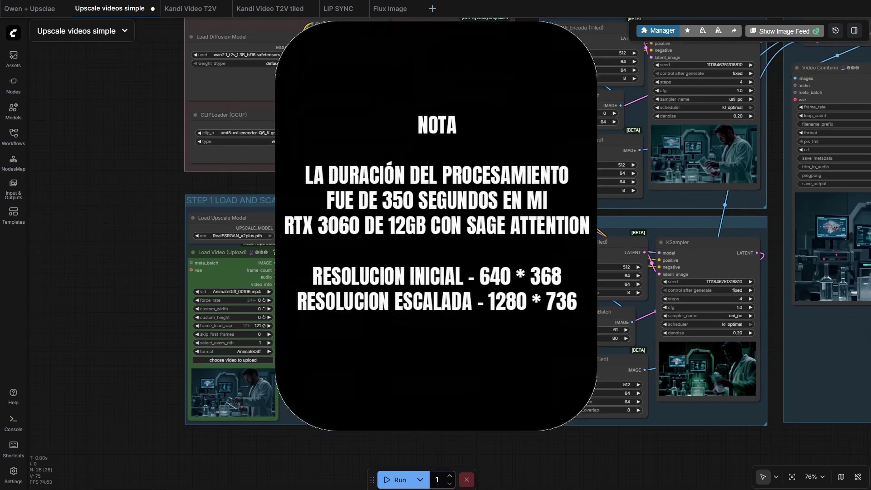
pyautogui.scroll(-2, 449, 285)
pyautogui.moveTo(454, 227); pyautogui.dragTo(449, 286)
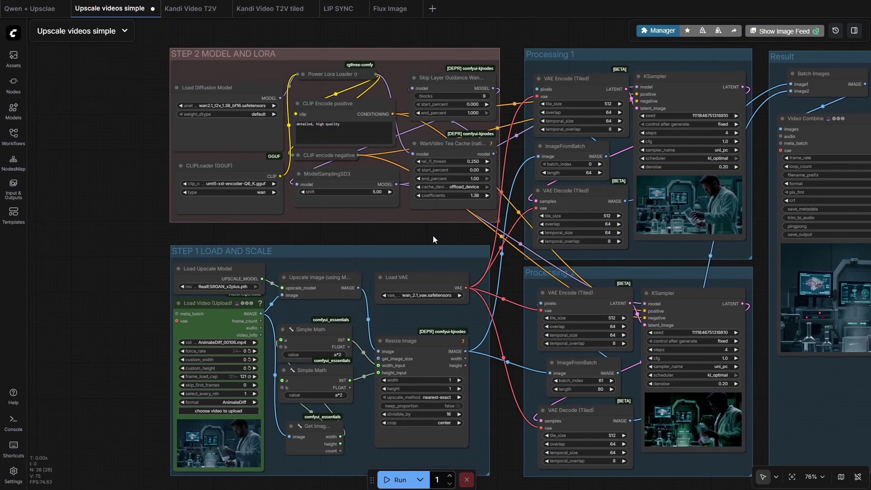
pyautogui.moveTo(433, 235); pyautogui.dragTo(417, 272)
pyautogui.scroll(4, 372, 302)
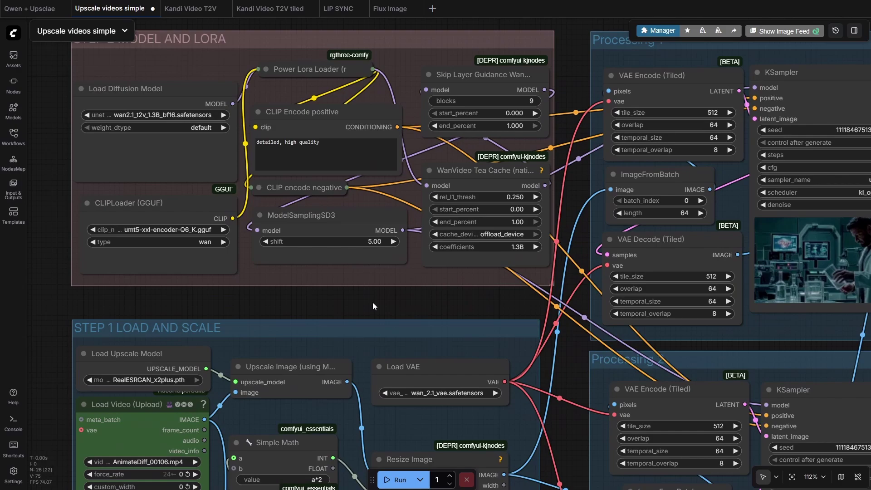
pyautogui.moveTo(372, 302); pyautogui.dragTo(396, 397)
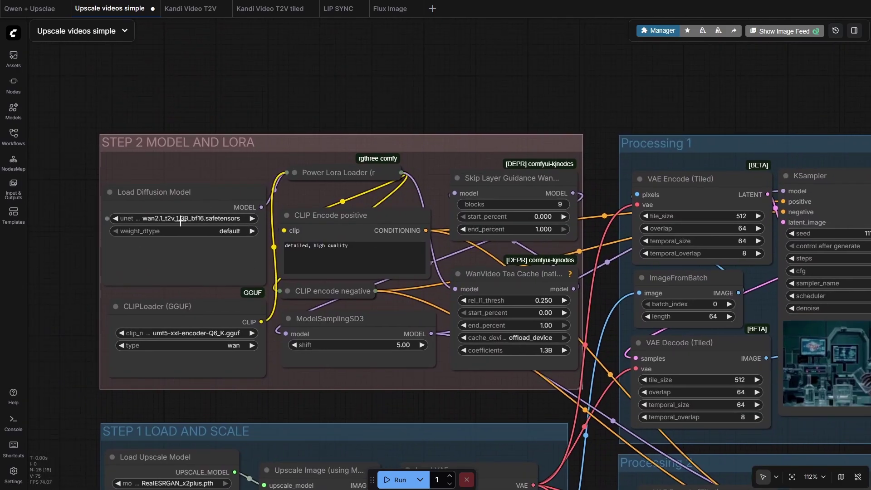
pyautogui.moveTo(429, 414); pyautogui.dragTo(323, 347)
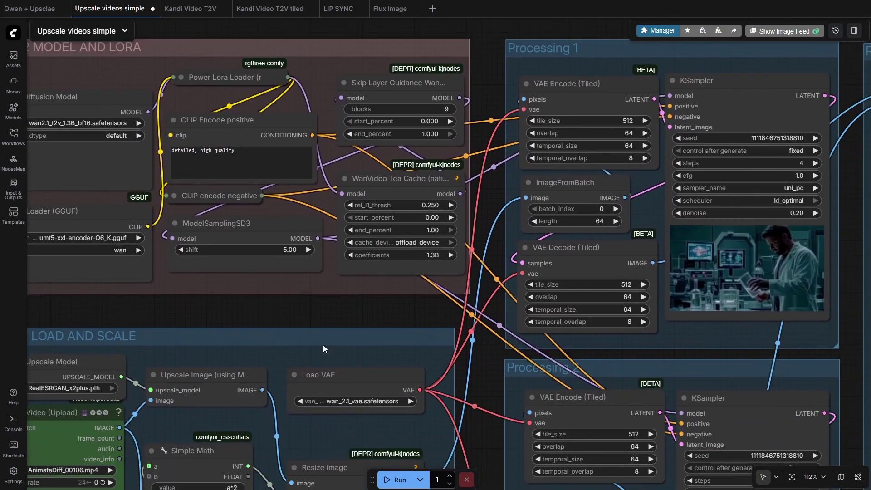
pyautogui.moveTo(283, 298); pyautogui.dragTo(354, 382)
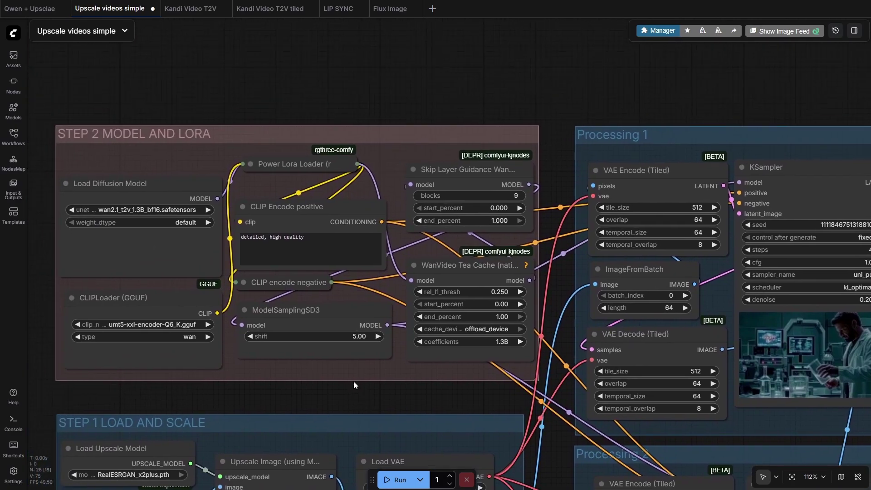
# Expand the Power Lora Loader node to review its LoRA entries and strengths, and collapse it again
pyautogui.click(250, 164)
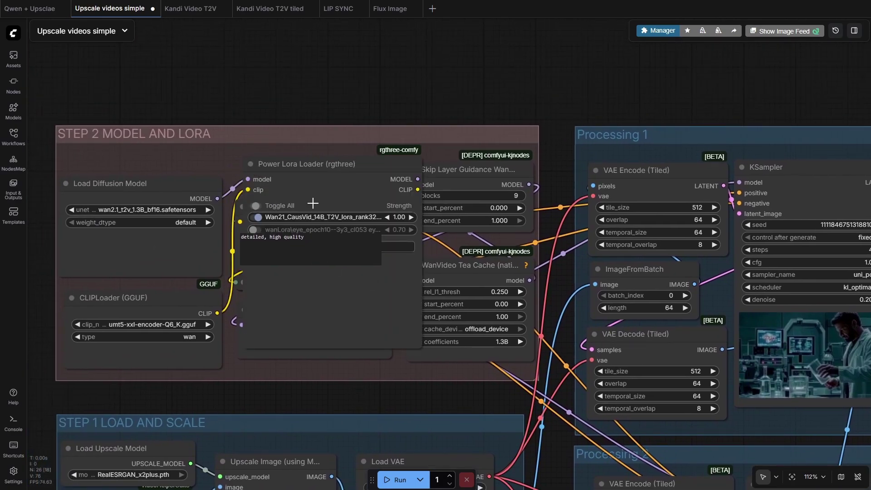
pyautogui.click(251, 164)
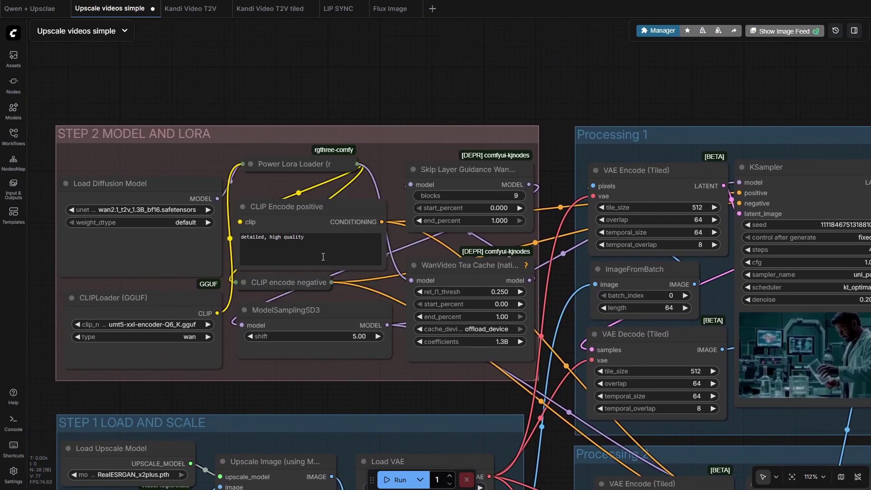
# Shift the CLIP Encode positive, CLIP encode negative and WanVideo Tea Cache nodes slightly within the Model and LoRA group
pyautogui.moveTo(289, 210); pyautogui.dragTo(293, 204)
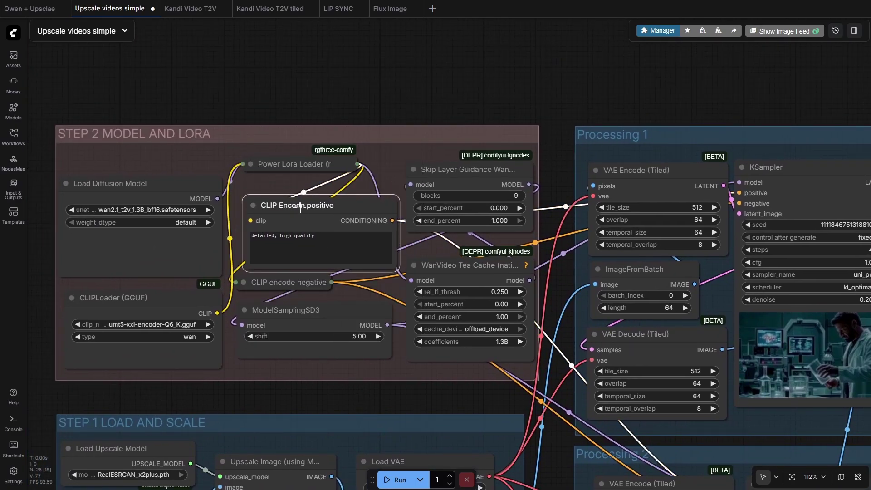
pyautogui.click(279, 286)
pyautogui.moveTo(279, 286); pyautogui.dragTo(284, 286)
pyautogui.moveTo(434, 260); pyautogui.dragTo(430, 257)
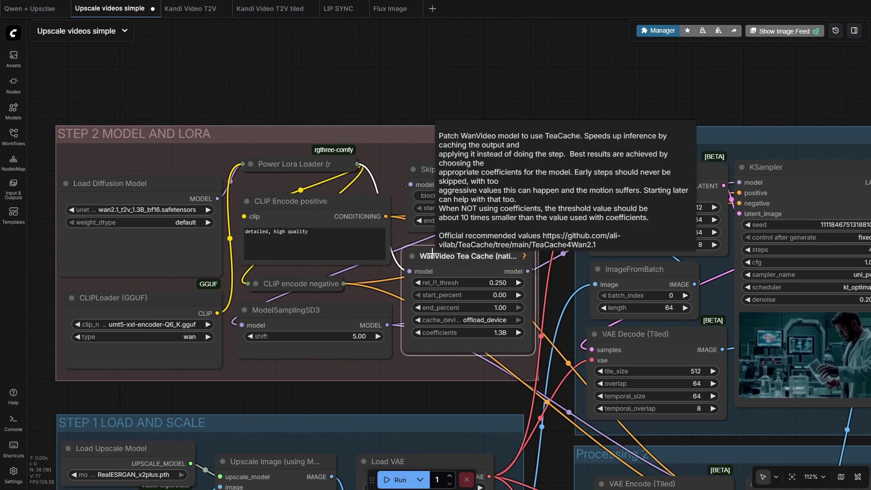
# Examine the Processing 1 and Processing 2 groups, including their tiled VAE, ImageFromBatch and KSampler nodes
pyautogui.hscroll(5, 430, 258)
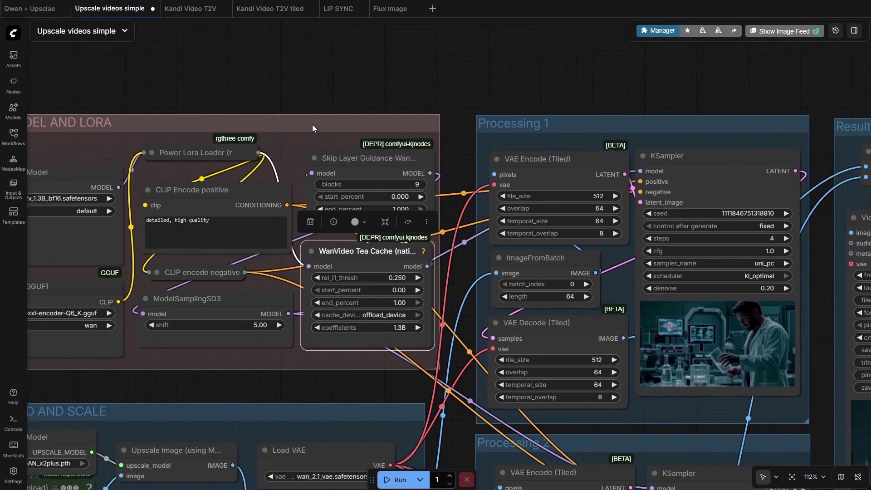
pyautogui.click(365, 391)
pyautogui.moveTo(365, 390); pyautogui.dragTo(247, 290)
pyautogui.scroll(-4, 243, 288)
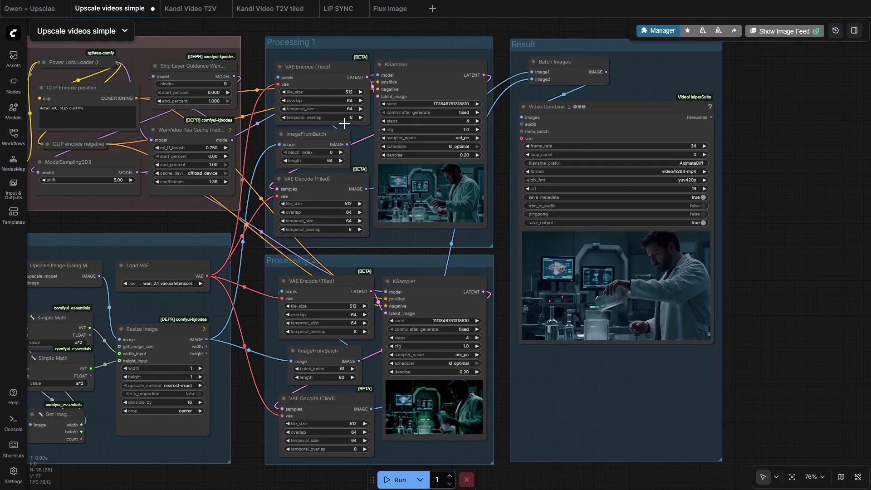
pyautogui.moveTo(315, 357); pyautogui.dragTo(311, 357)
pyautogui.click(272, 57)
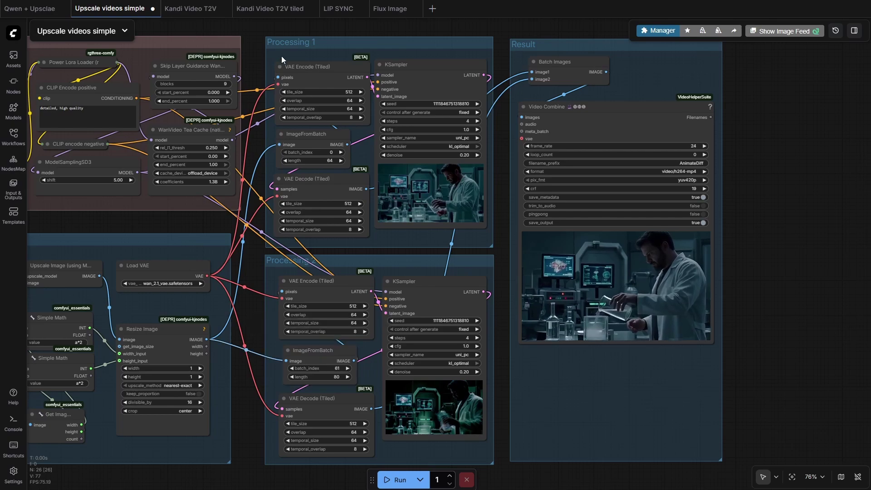
pyautogui.moveTo(499, 212); pyautogui.dragTo(497, 209)
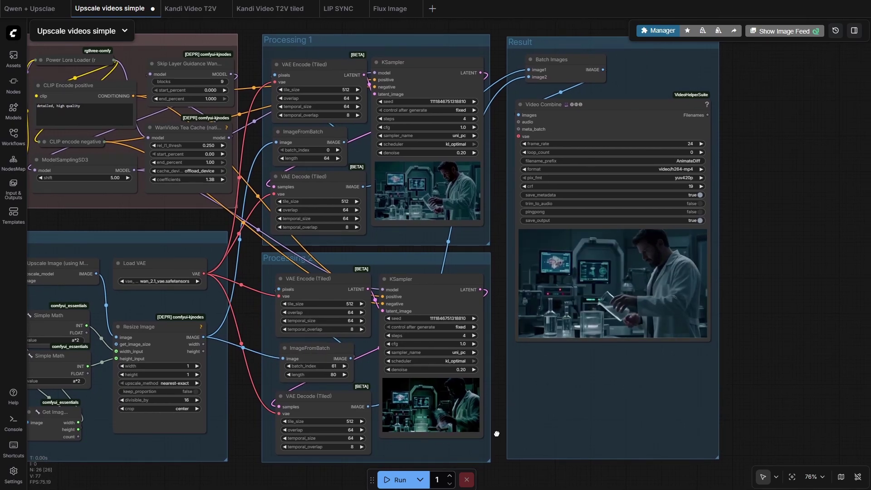
pyautogui.moveTo(497, 433); pyautogui.dragTo(493, 433)
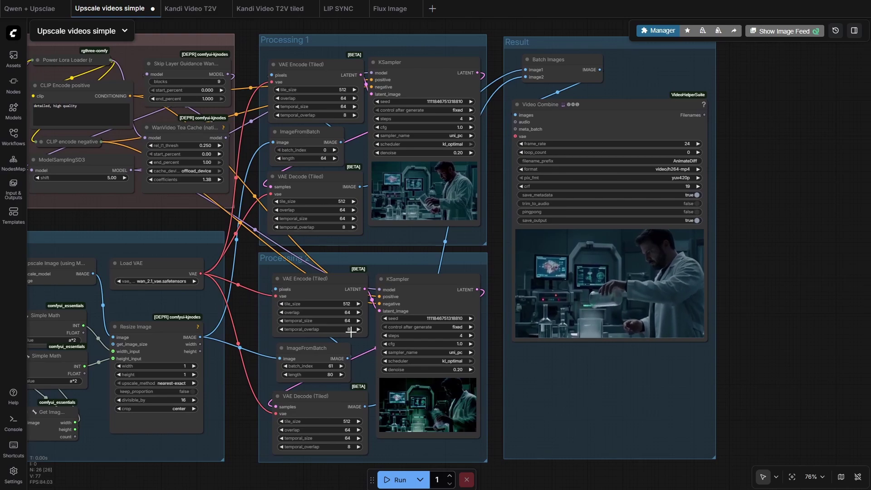
# Open the batch_index and length values of both ImageFromBatch nodes to review how the frames are split
pyautogui.click(334, 366)
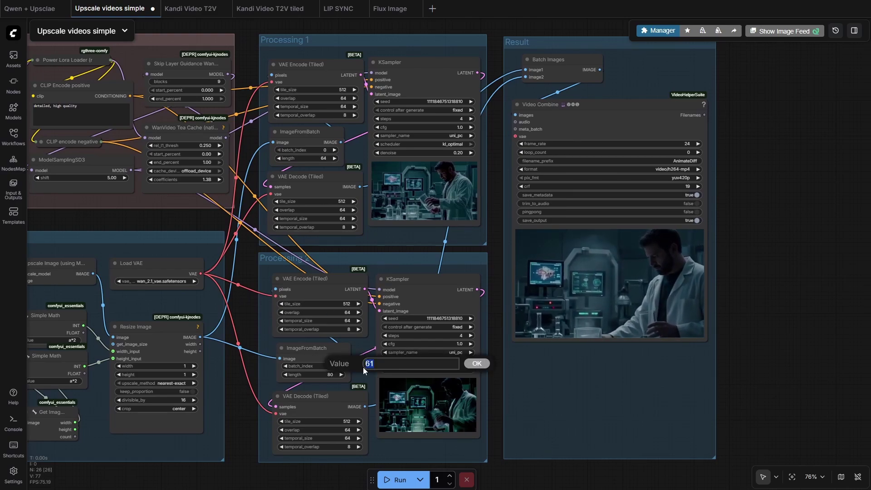
pyautogui.click(326, 376)
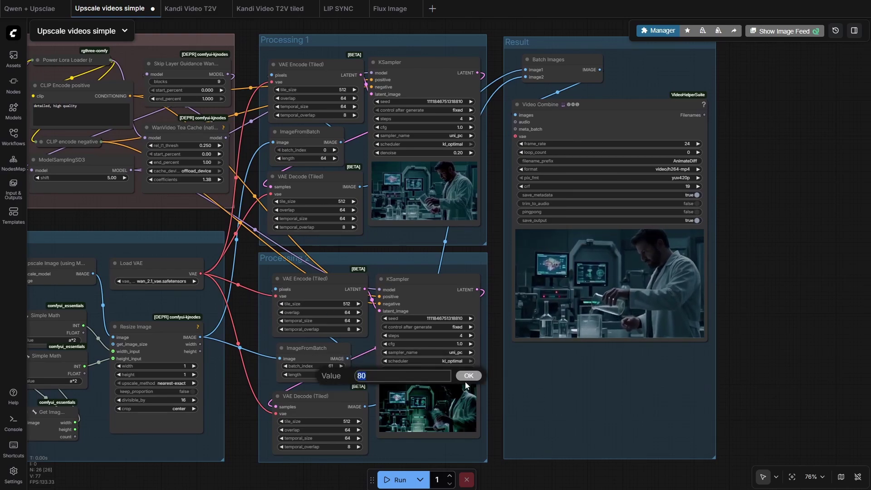
pyautogui.click(326, 151)
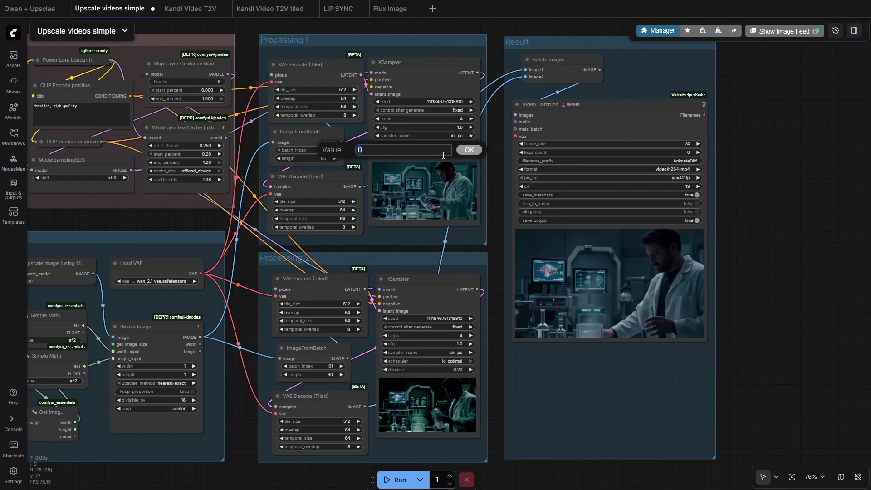
pyautogui.click(322, 158)
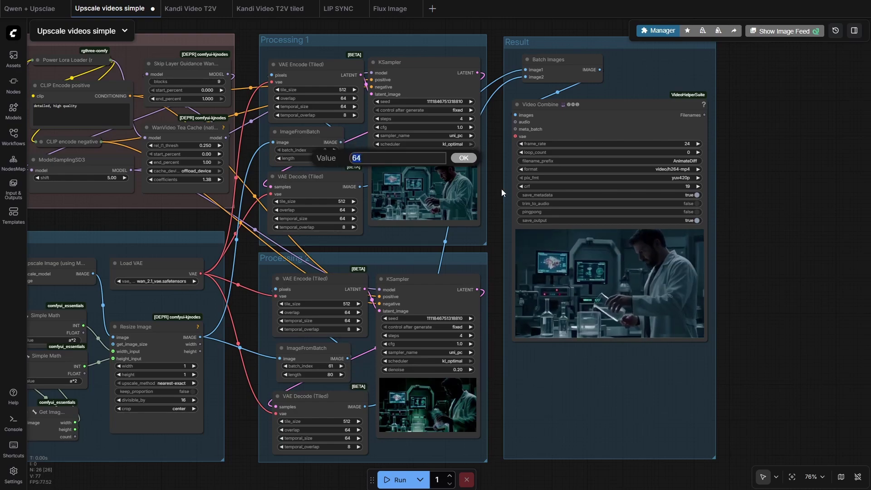
pyautogui.click(489, 190)
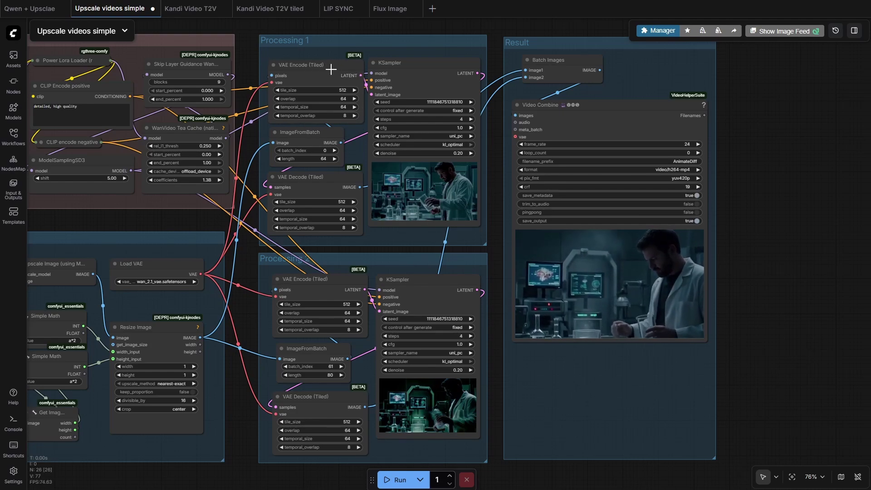
# Move the Processing 1 VAE Encode (Tiled) node out of its group and back to its original place
pyautogui.moveTo(269, 81); pyautogui.dragTo(239, 50)
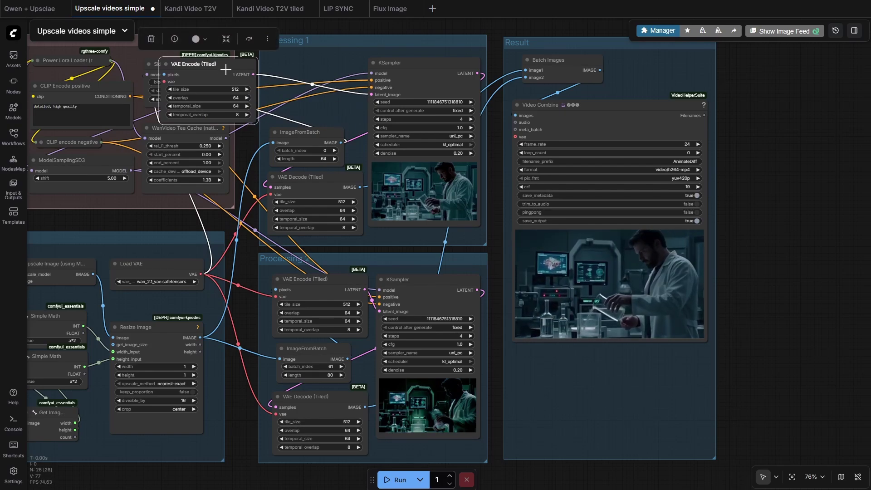
pyautogui.moveTo(253, 73); pyautogui.dragTo(357, 75)
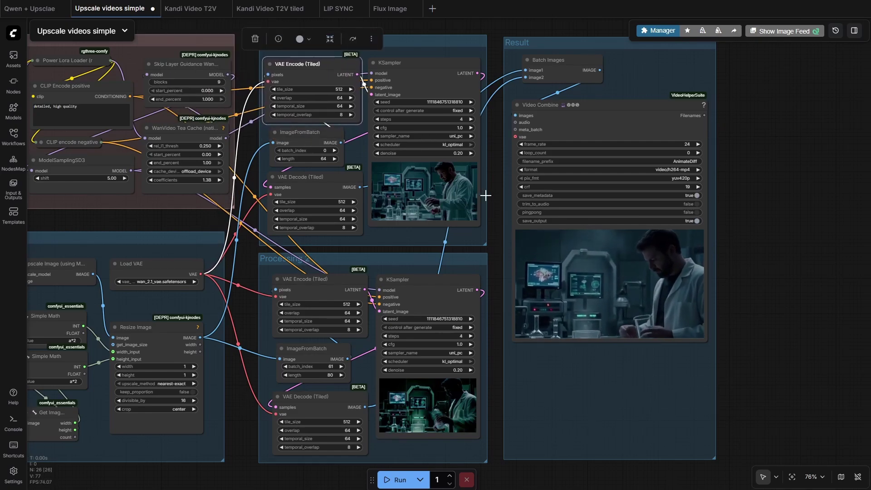
# Review the Processing 1 KSampler's denoise value and its available sampler and scheduler options, keeping the current selections
pyautogui.scroll(5, 499, 204)
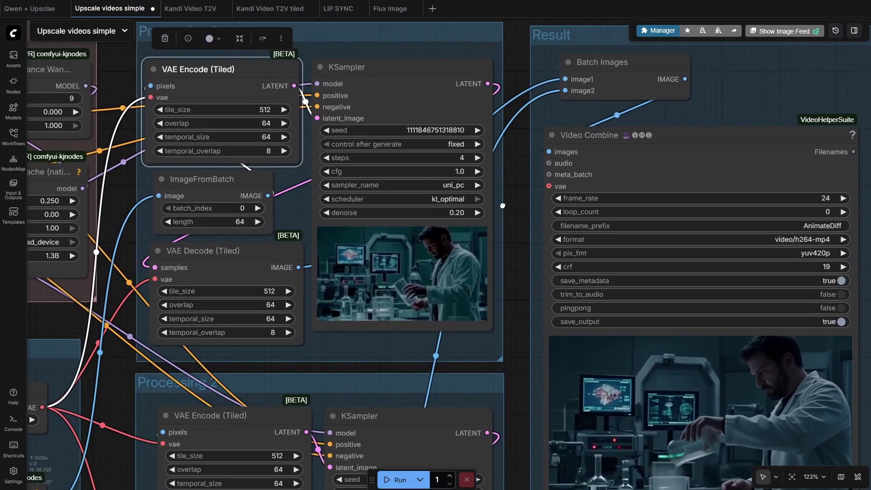
pyautogui.scroll(2, 472, 224)
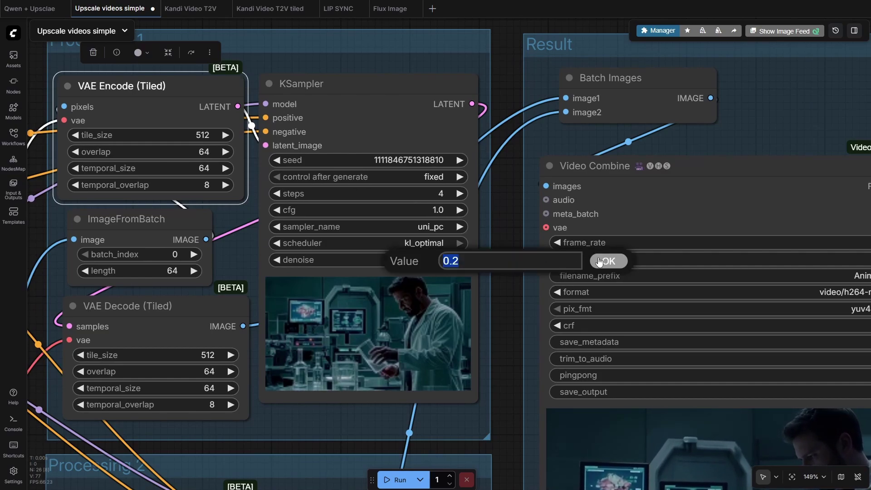
pyautogui.click(441, 227)
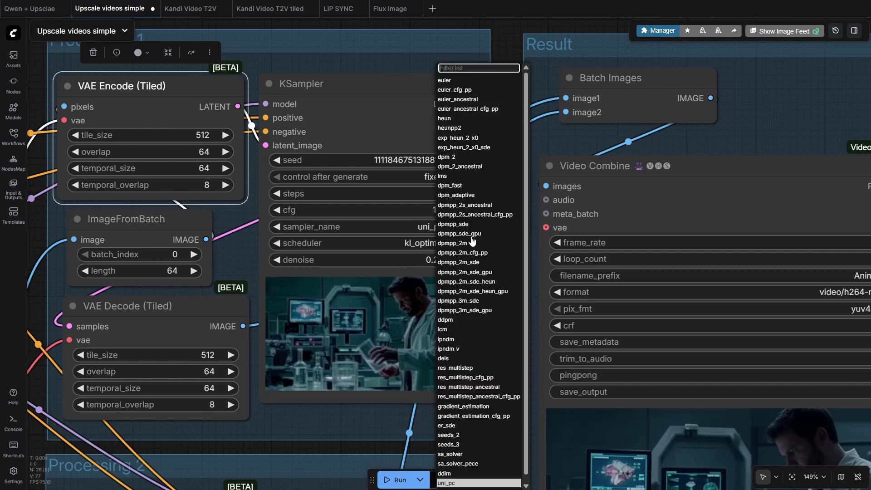
pyautogui.click(407, 246)
pyautogui.click(407, 245)
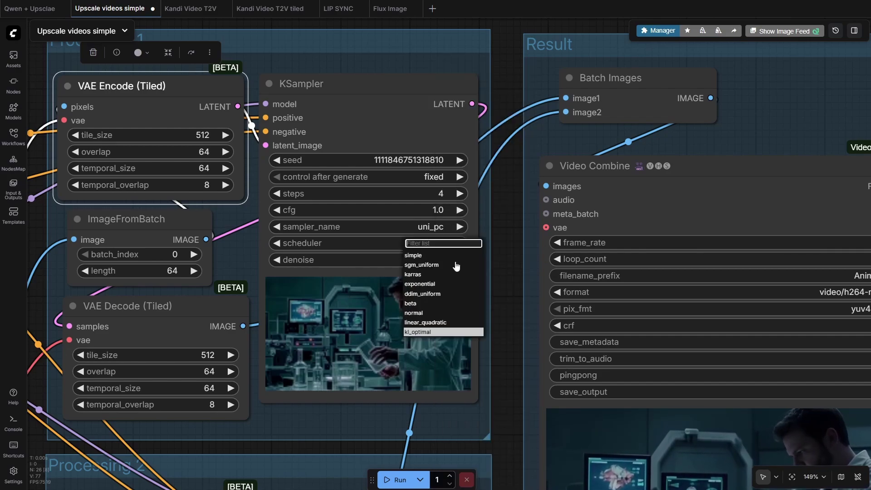
pyautogui.click(485, 212)
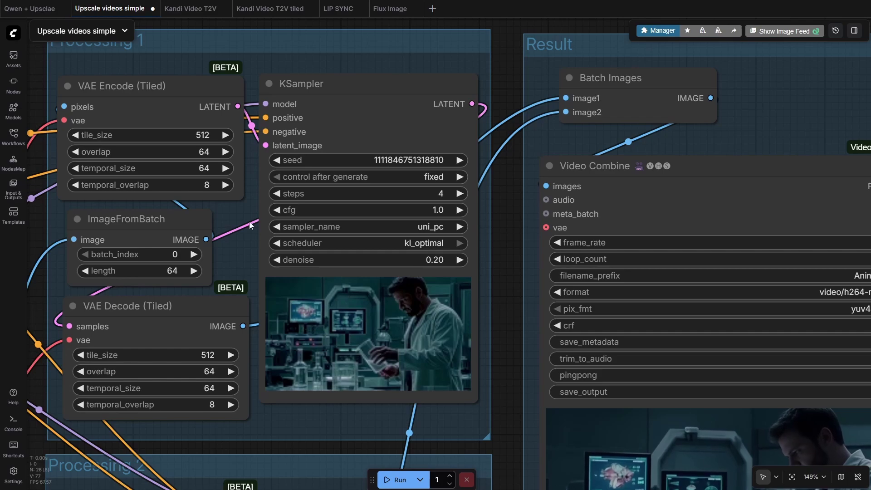
# Examine the Result group, including the Batch Images inputs, the Video Combine settings and the output video preview
pyautogui.scroll(-2, 333, 256)
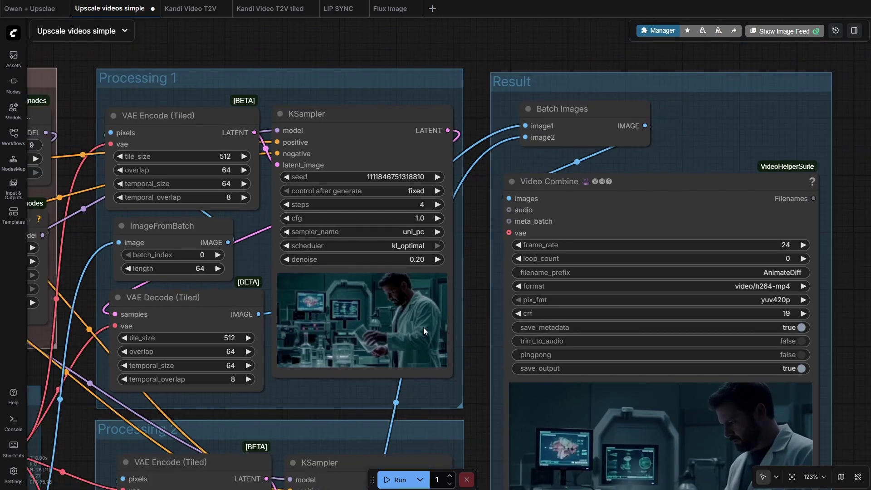
pyautogui.scroll(-5, 474, 321)
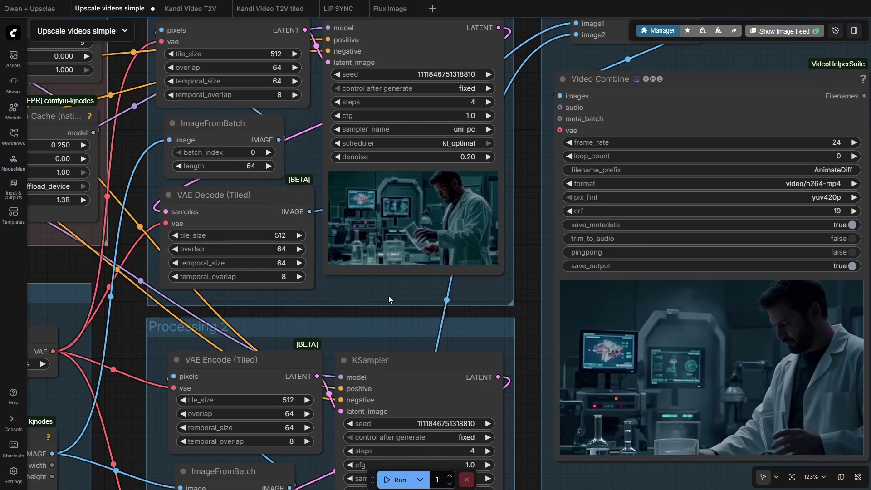
pyautogui.moveTo(493, 255); pyautogui.dragTo(376, 324)
pyautogui.moveTo(442, 244); pyautogui.dragTo(246, 283)
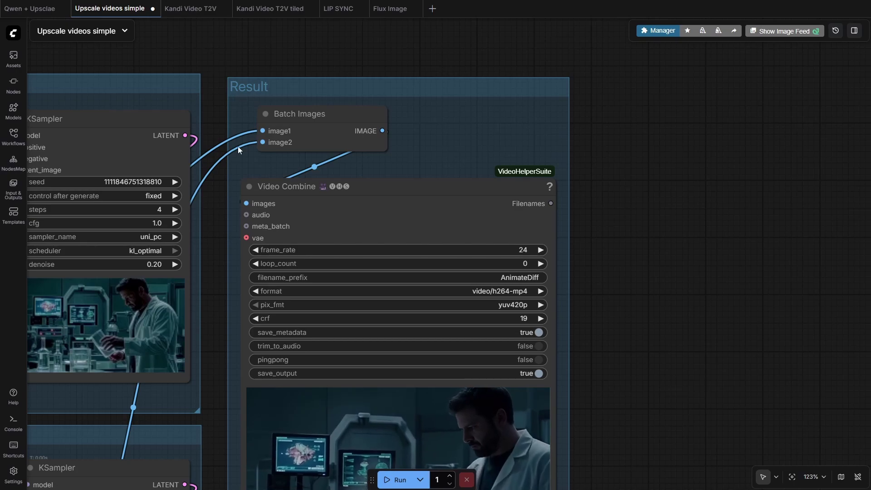
pyautogui.scroll(-5, 568, 349)
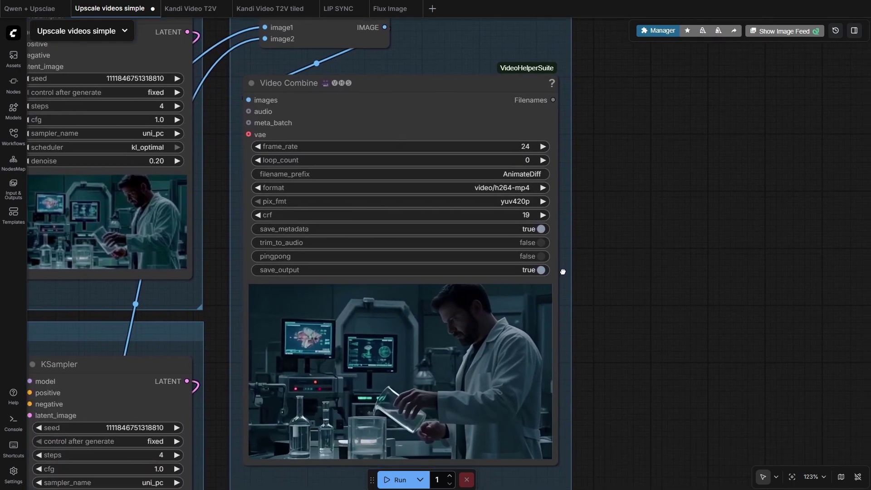
pyautogui.scroll(6, 414, 285)
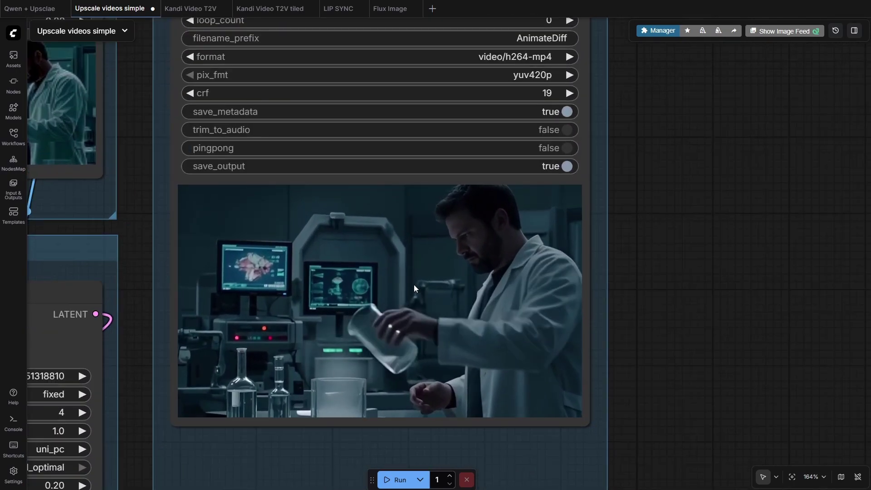
pyautogui.scroll(-2, 747, 288)
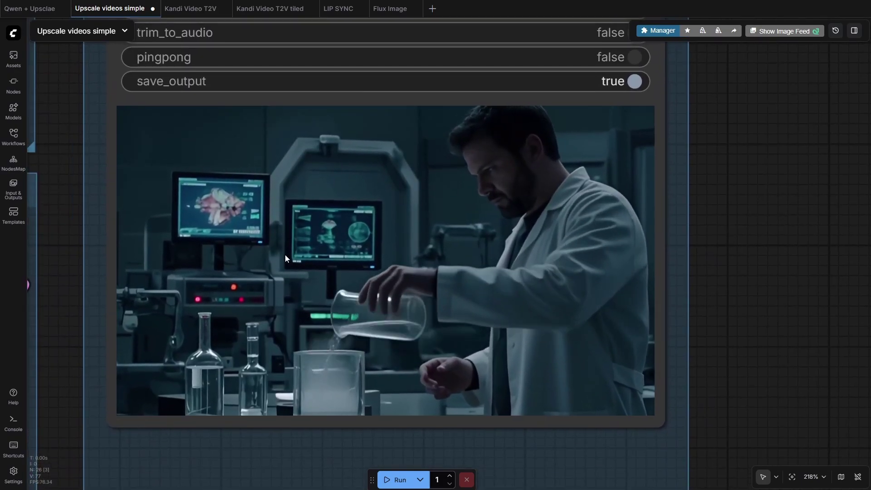
# Inspect the source video's detail in the Load Video (Upload) node's preview at high magnification
pyautogui.scroll(-8, 235, 289)
pyautogui.scroll(-6, 236, 289)
pyautogui.scroll(3, 227, 414)
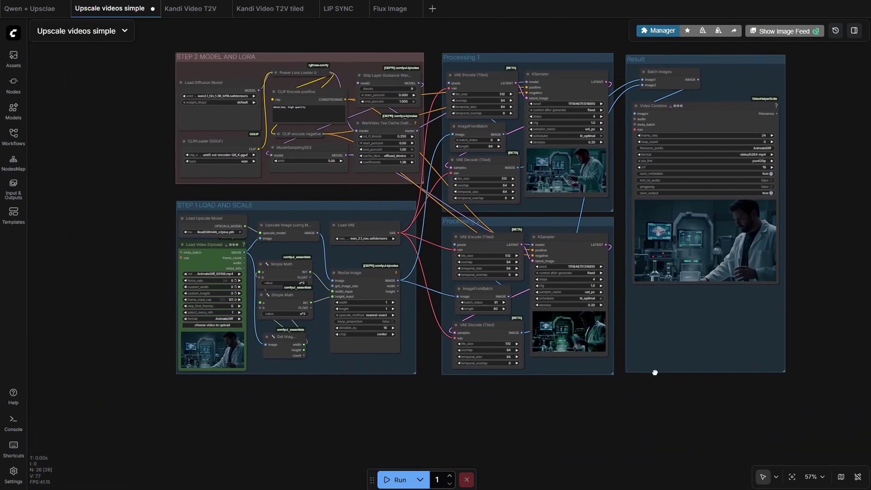
pyautogui.hscroll(-2, 295, 386)
pyautogui.scroll(12, 323, 357)
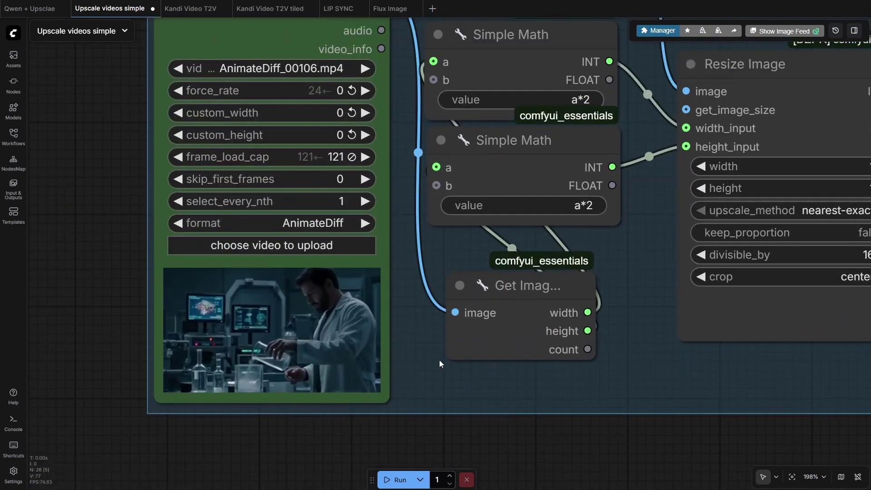
pyautogui.hscroll(-2, 439, 360)
pyautogui.scroll(5, 450, 336)
pyautogui.scroll(7, 450, 336)
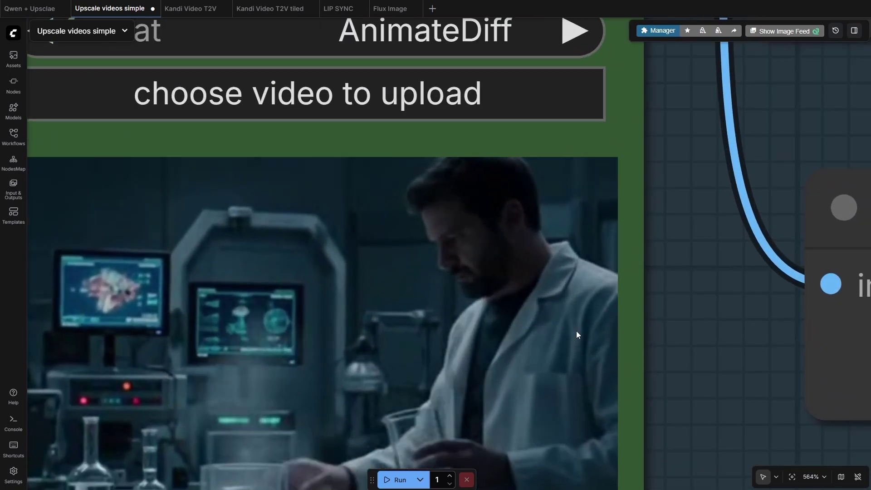
pyautogui.scroll(-10, 763, 247)
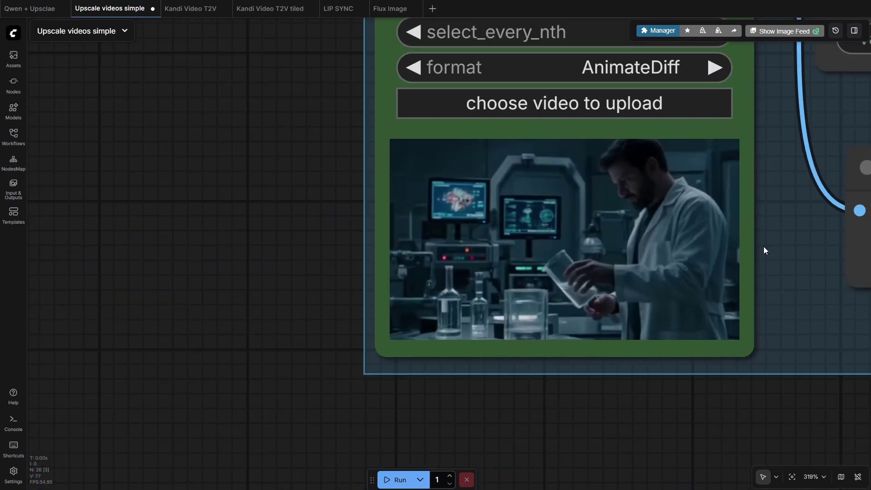
# Inspect the upscaled video's detail in the Video Combine preview to compare it with the source
pyautogui.hscroll(6, 635, 335)
pyautogui.scroll(3, 459, 341)
pyautogui.moveTo(399, 297); pyautogui.dragTo(59, 342)
pyautogui.scroll(-5, 472, 313)
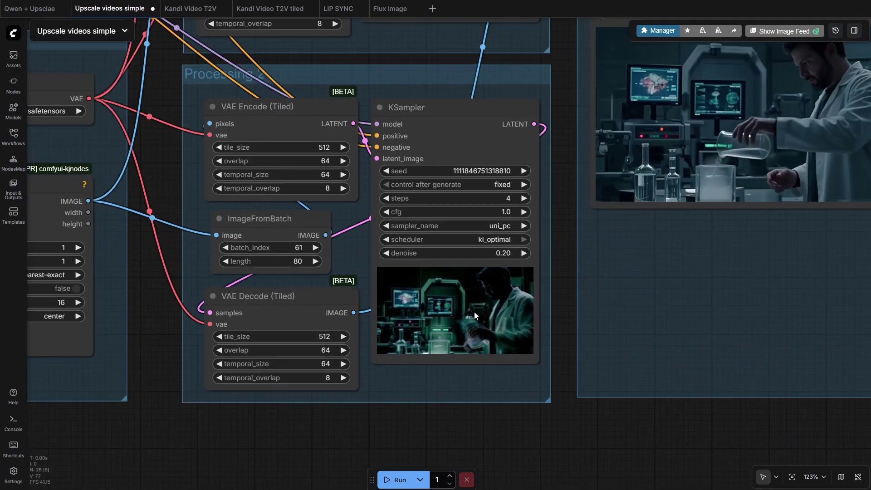
pyautogui.moveTo(595, 296); pyautogui.dragTo(184, 425)
pyautogui.scroll(7, 319, 297)
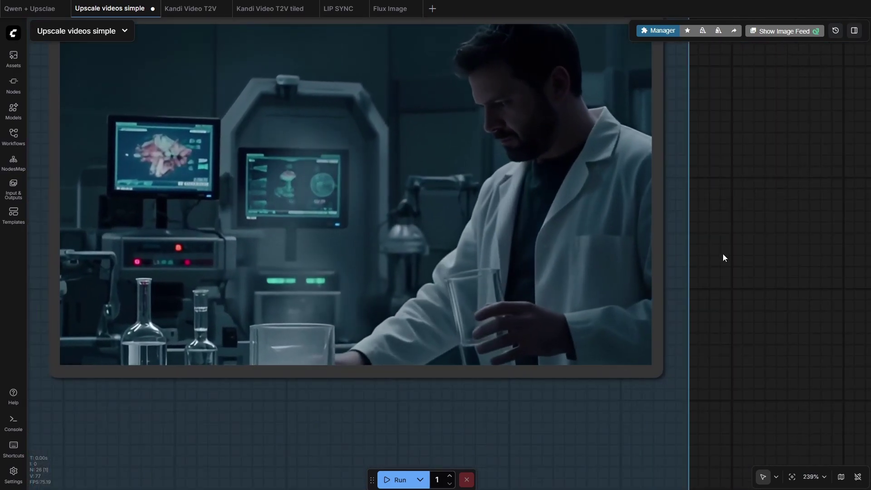
pyautogui.moveTo(723, 255); pyautogui.dragTo(763, 311)
pyautogui.scroll(1, 565, 295)
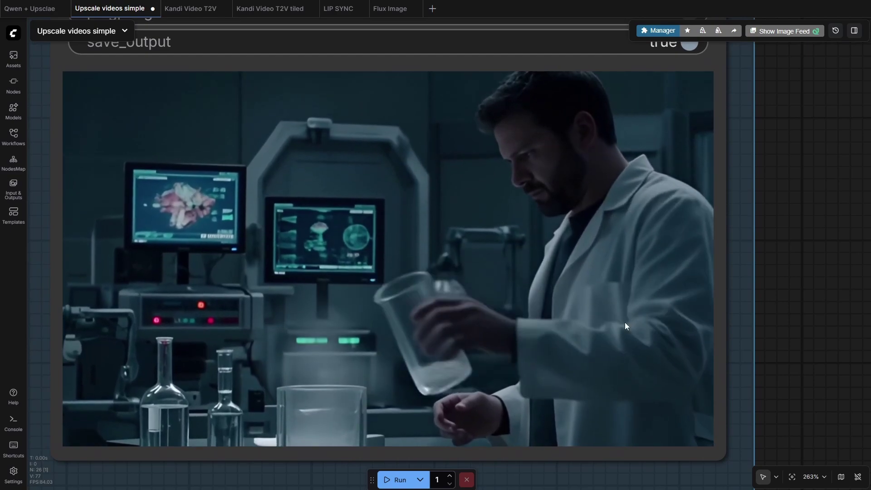